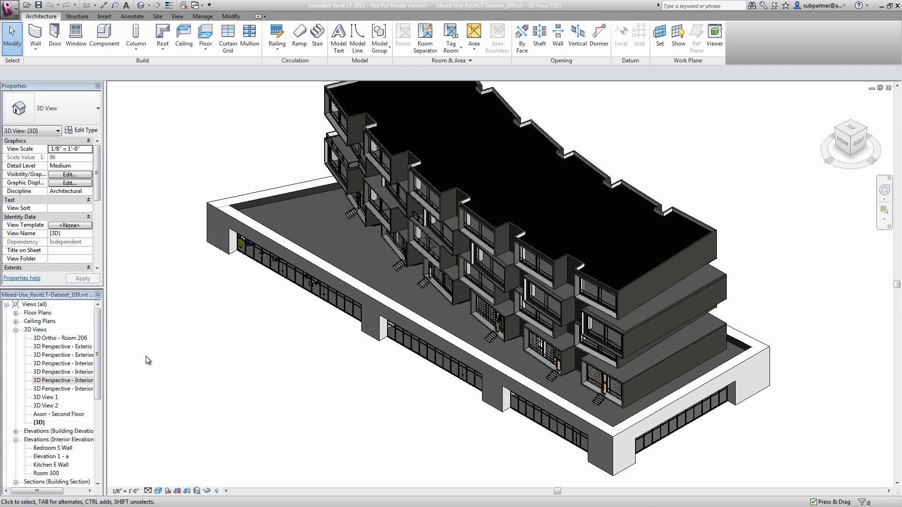
Open the interior 3D perspective view of Room 206 and set its visual style to Realistic.
{"action": "double_click", "coordinate": [62, 382]}
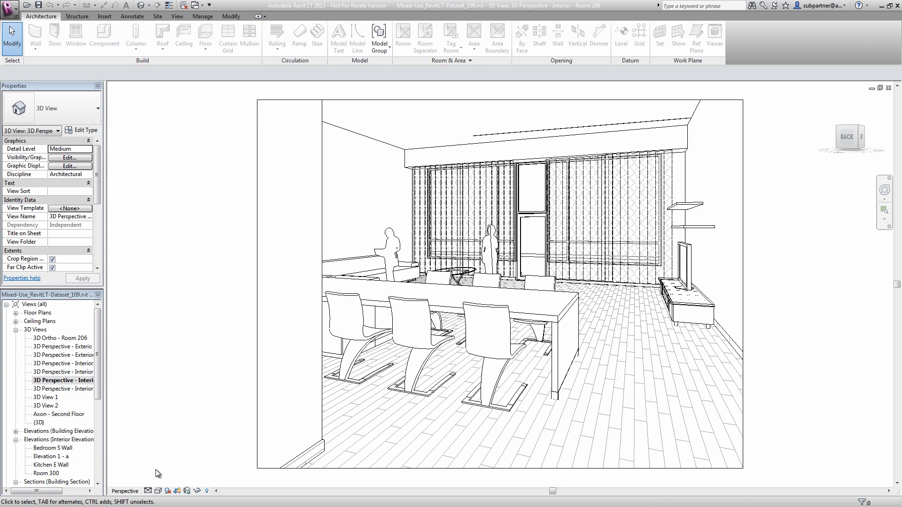
{"action": "left_click", "coordinate": [158, 491]}
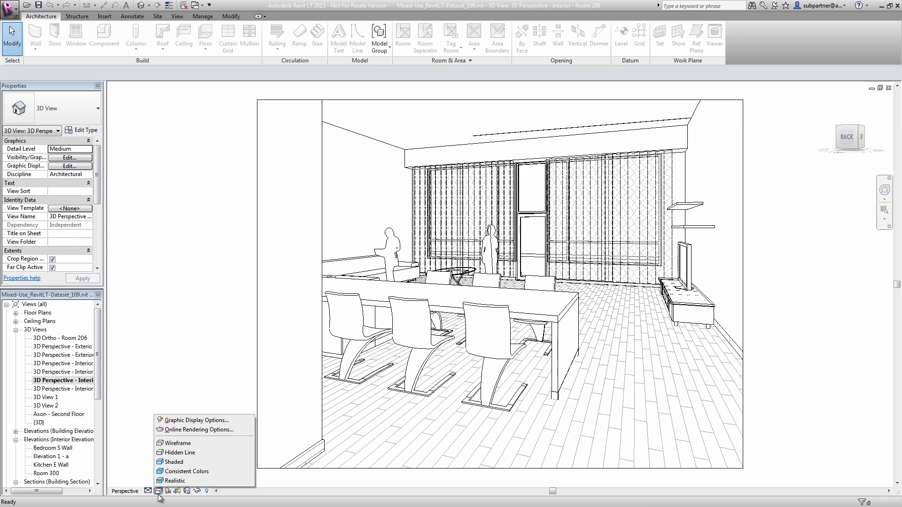
{"action": "left_click", "coordinate": [188, 470]}
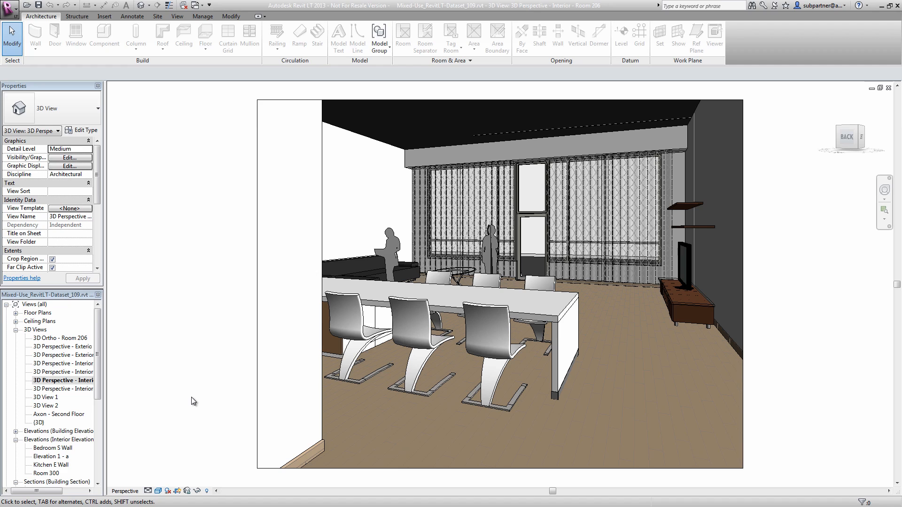
{"action": "left_click", "coordinate": [158, 491]}
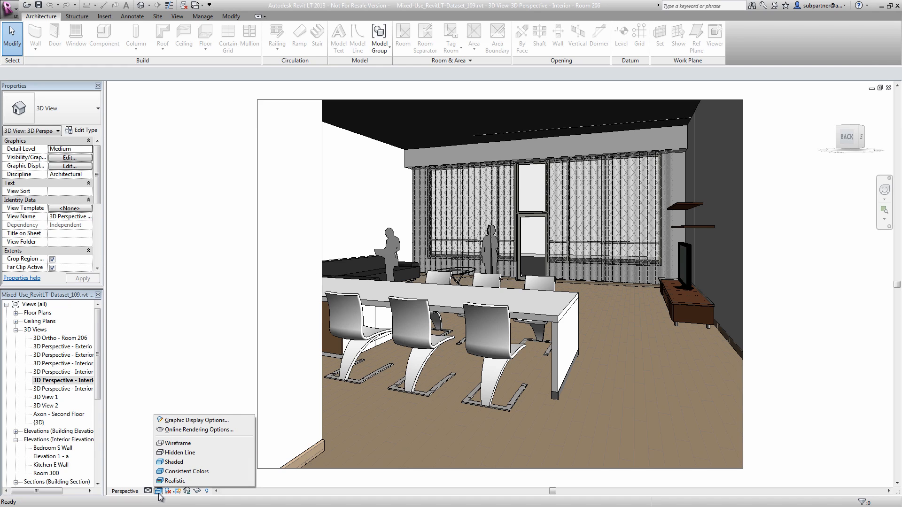
{"action": "left_click", "coordinate": [227, 482]}
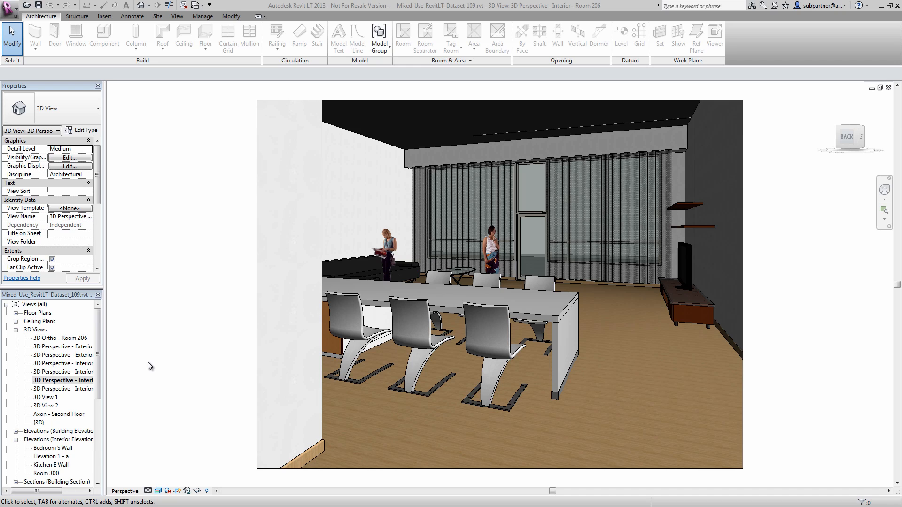
Open the Room 206 Enlarged (Shadow) floor plan and change its visual style to Shaded, then to Realistic.
{"action": "double_click", "coordinate": [23, 314]}
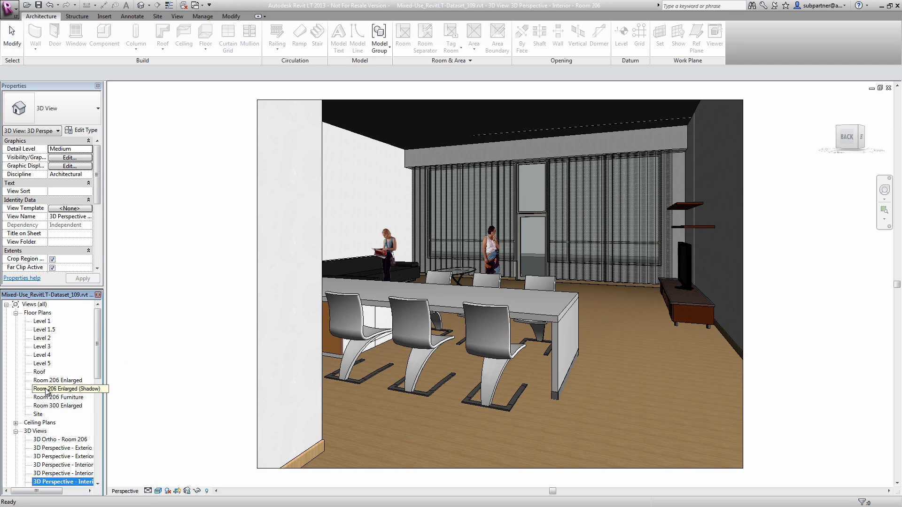
{"action": "double_click", "coordinate": [47, 389]}
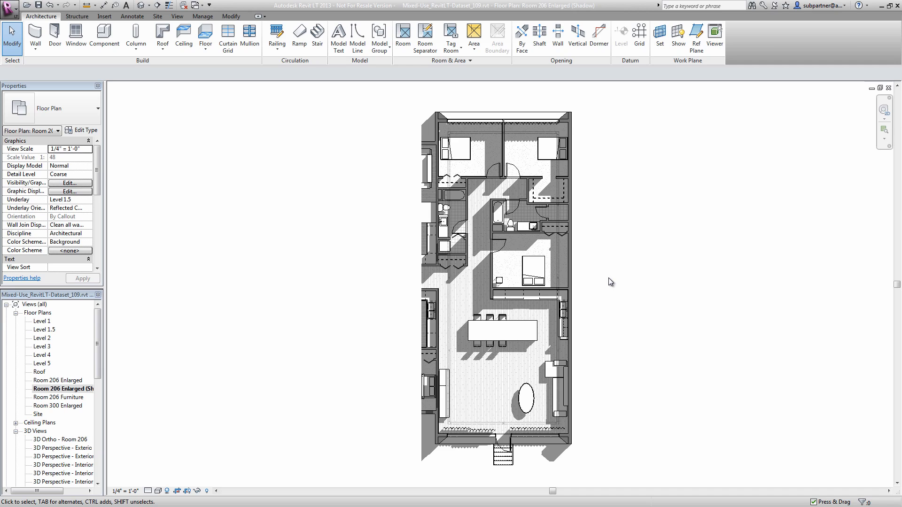
{"action": "left_click", "coordinate": [167, 491]}
{"action": "scroll", "coordinate": [598, 273], "scroll_direction": "up", "scroll_amount": 3}
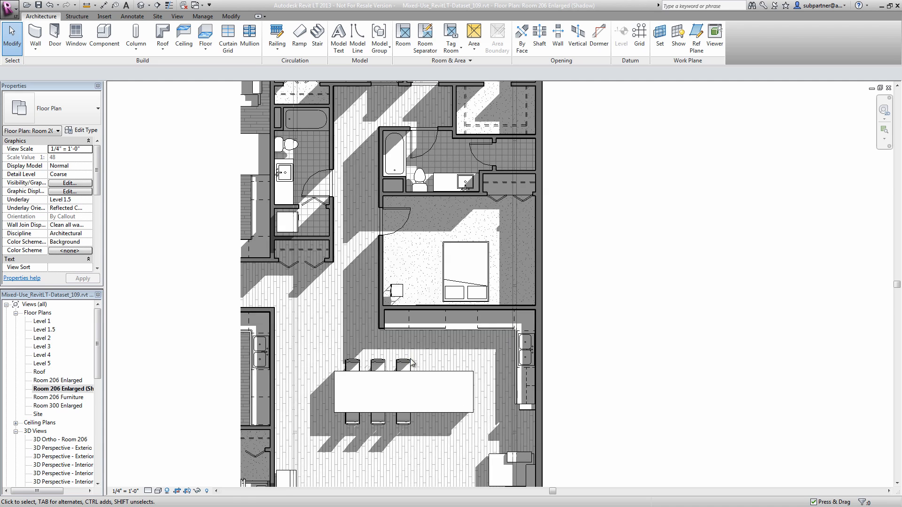
{"action": "left_click", "coordinate": [158, 491]}
{"action": "left_click", "coordinate": [186, 467]}
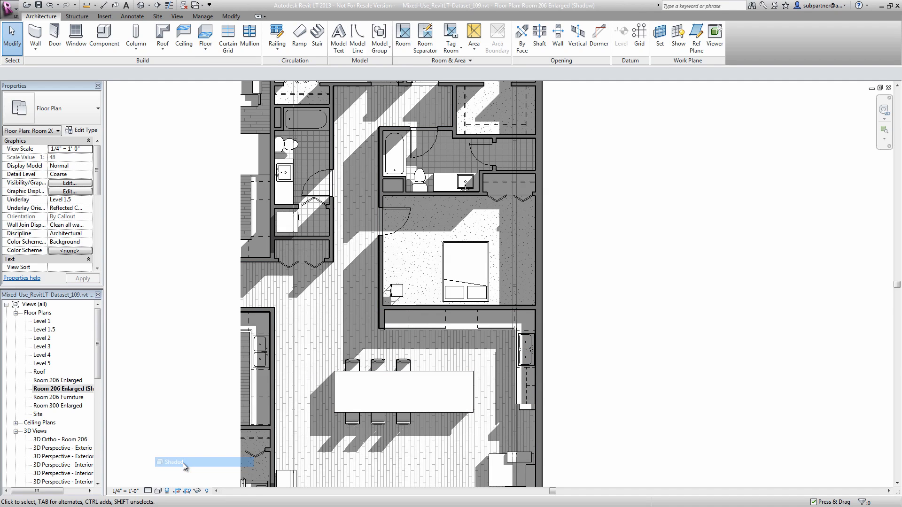
{"action": "left_click", "coordinate": [158, 491]}
{"action": "left_click", "coordinate": [175, 482]}
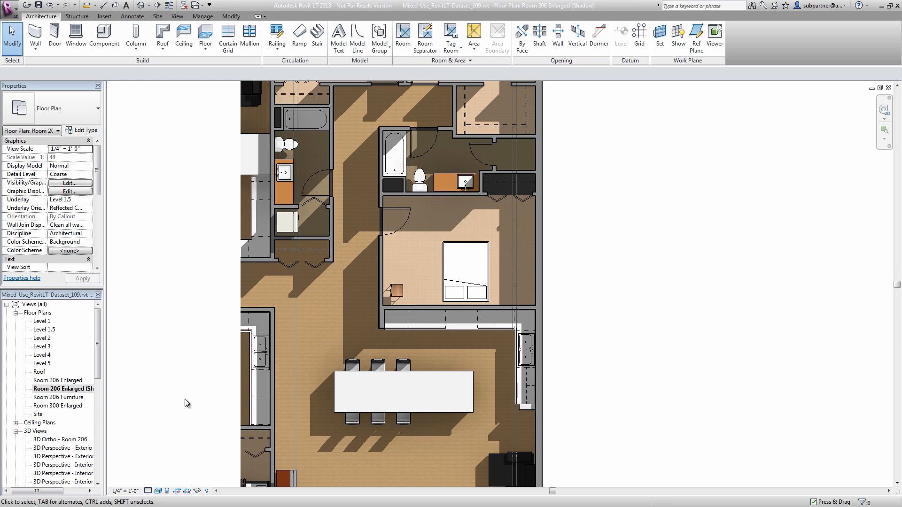
Override the walls' cut pattern color with purple RGB 128-000-255 in the Room 206 Enlarged (Shadow) floor plan.
{"action": "left_click", "coordinate": [177, 16]}
{"action": "left_click", "coordinate": [73, 42]}
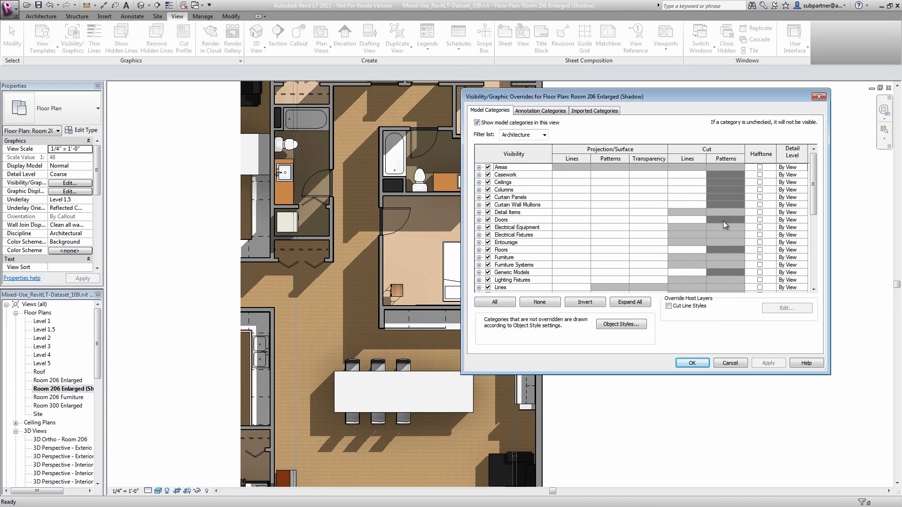
{"action": "left_click_drag", "start_coordinate": [816, 196], "coordinate": [812, 286]}
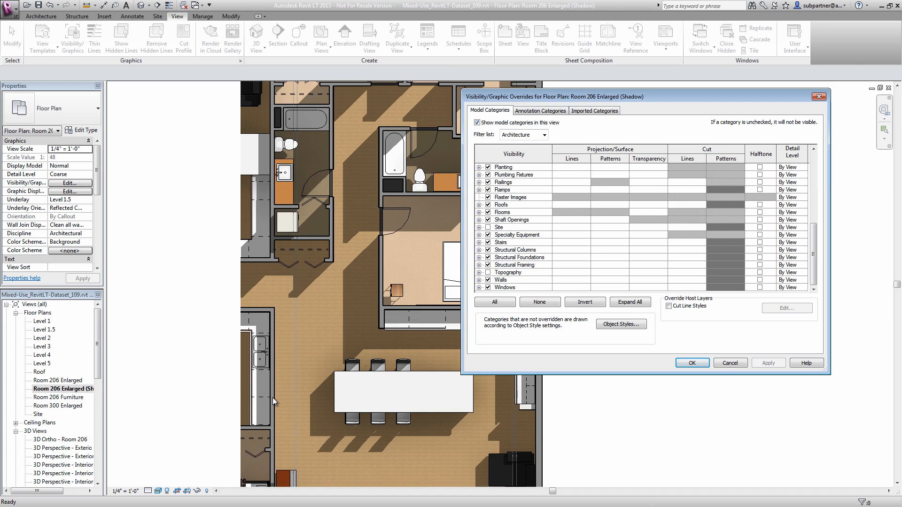
{"action": "left_click", "coordinate": [539, 281]}
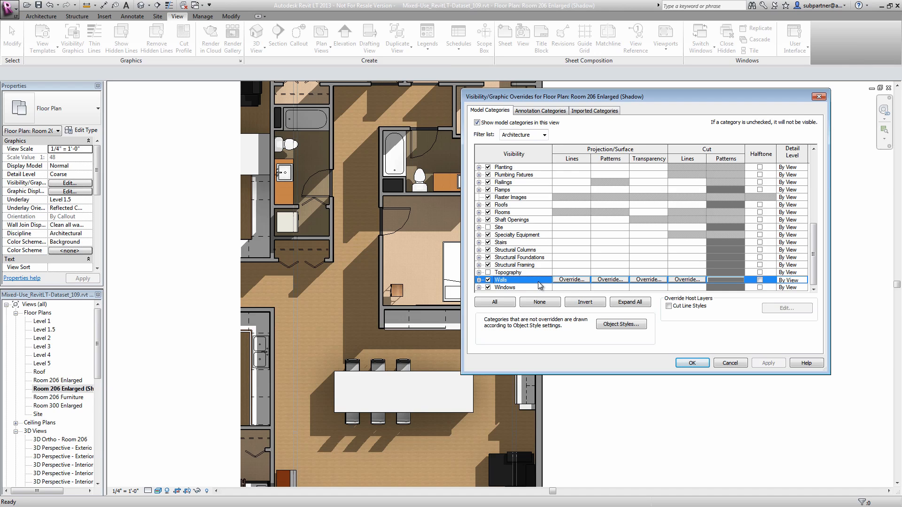
{"action": "left_click", "coordinate": [734, 281]}
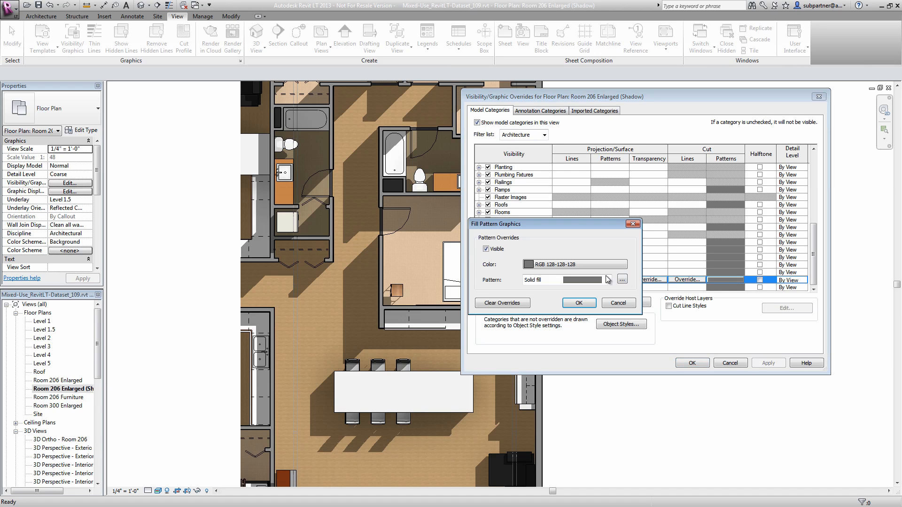
{"action": "left_click", "coordinate": [590, 264]}
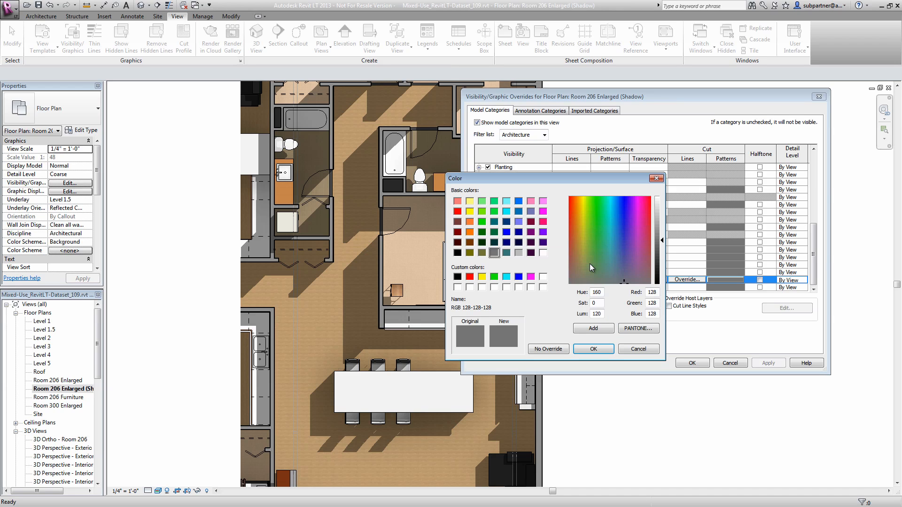
{"action": "left_click", "coordinate": [543, 232]}
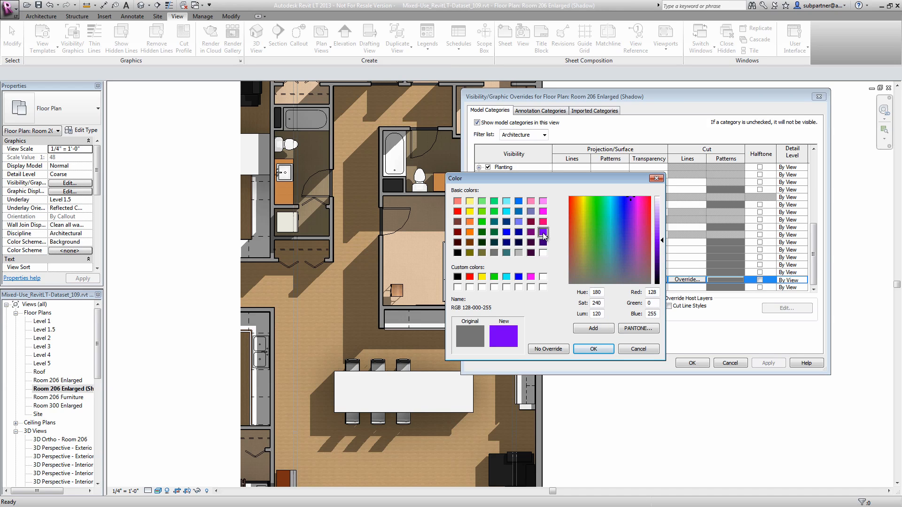
{"action": "left_click", "coordinate": [600, 349]}
{"action": "left_click", "coordinate": [585, 300]}
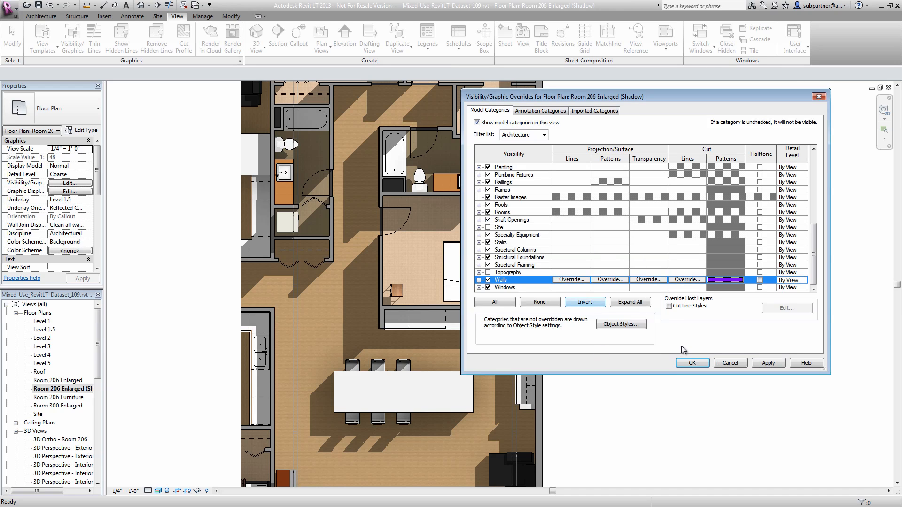
{"action": "left_click", "coordinate": [697, 363]}
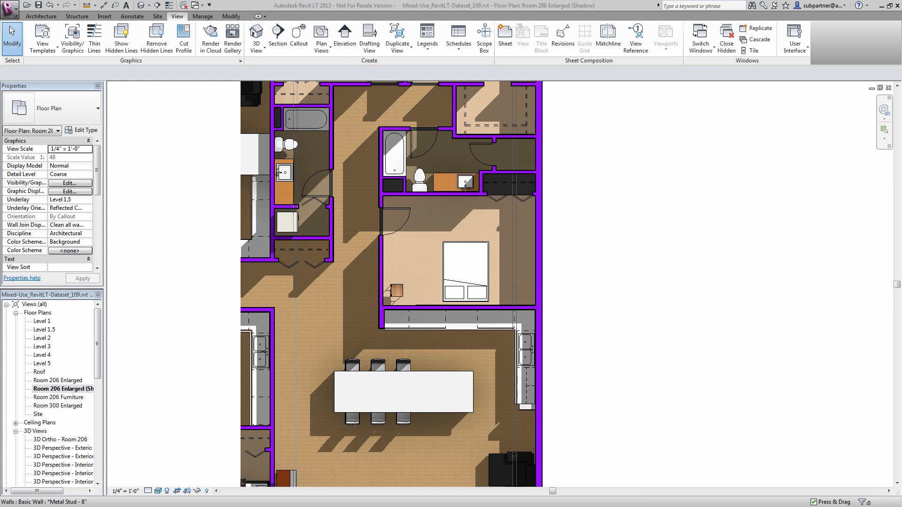
Open the default 3D view and orient it to the floor plan Room 206 Enlarged (Shadow).
{"action": "left_click", "coordinate": [264, 41]}
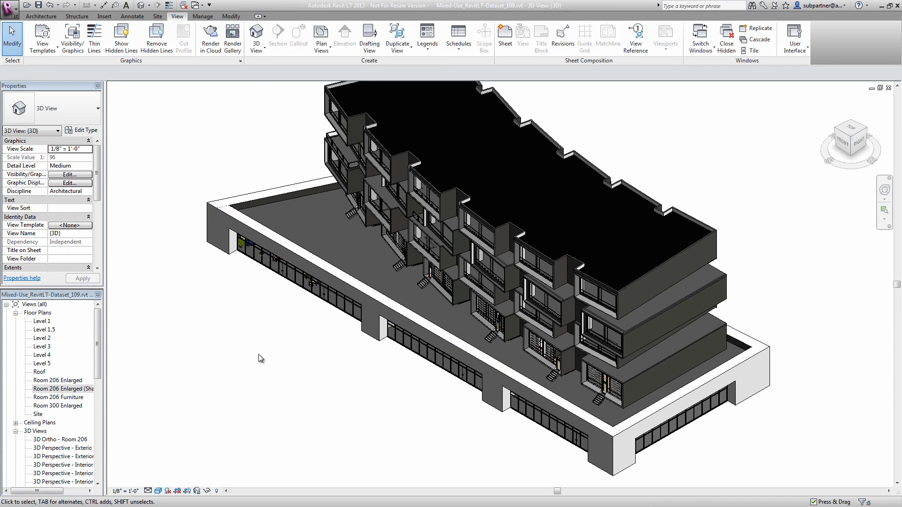
{"action": "right_click", "coordinate": [843, 142]}
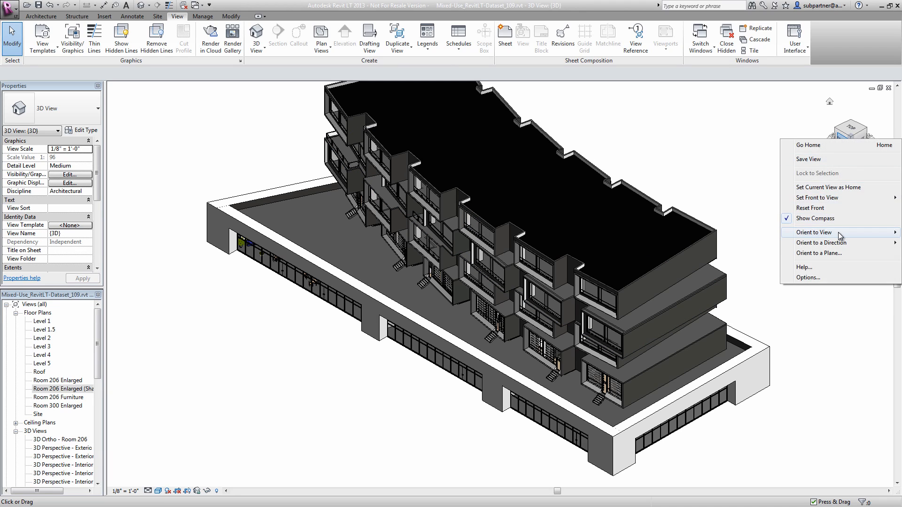
{"action": "mouse_move", "coordinate": [840, 235]}
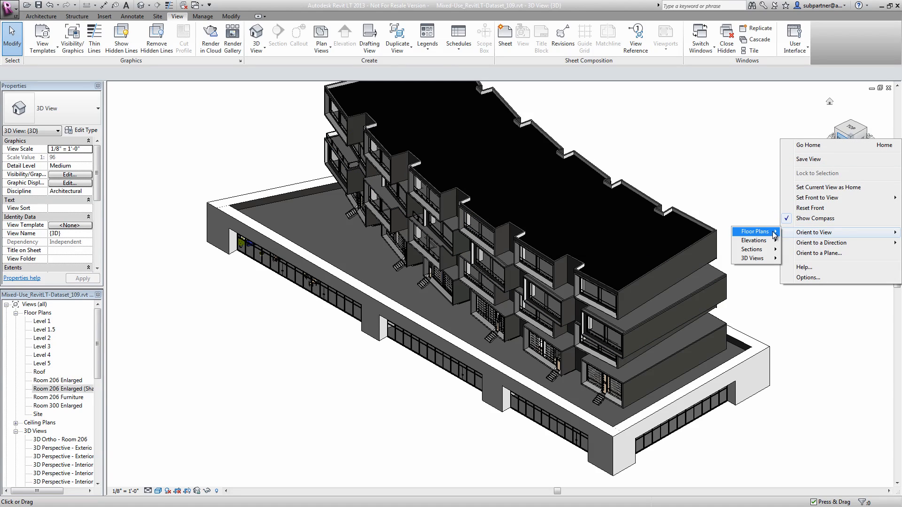
{"action": "mouse_move", "coordinate": [756, 232]}
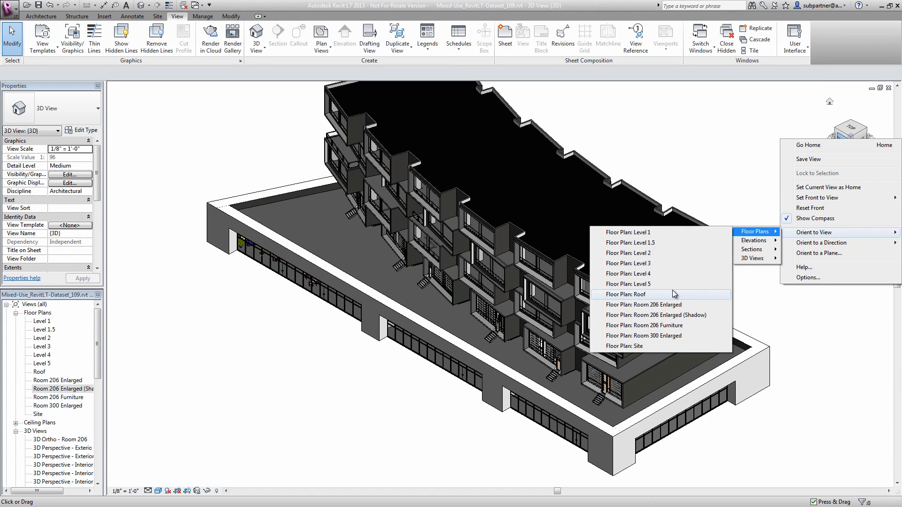
{"action": "left_click", "coordinate": [709, 315]}
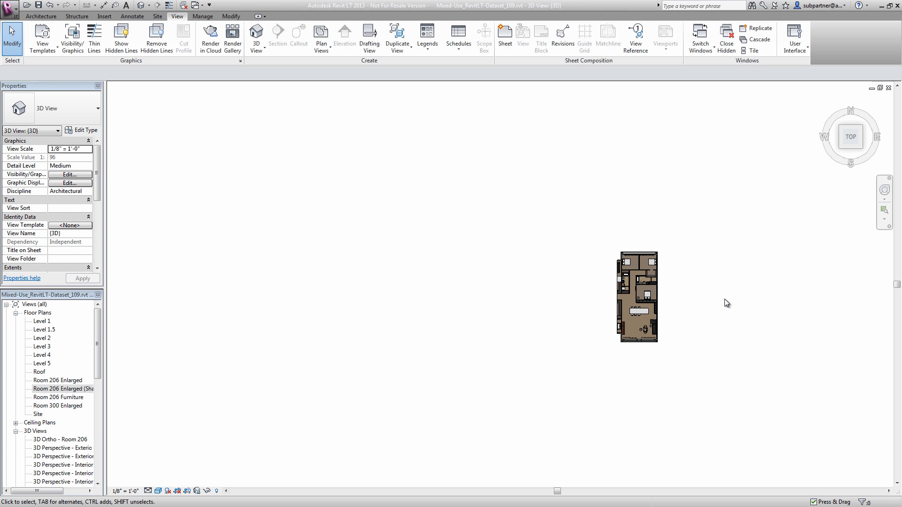
Turn the sectioned apartment to the isometric view from its top, left and front corner, and turn on shadows.
{"action": "left_click", "coordinate": [841, 150]}
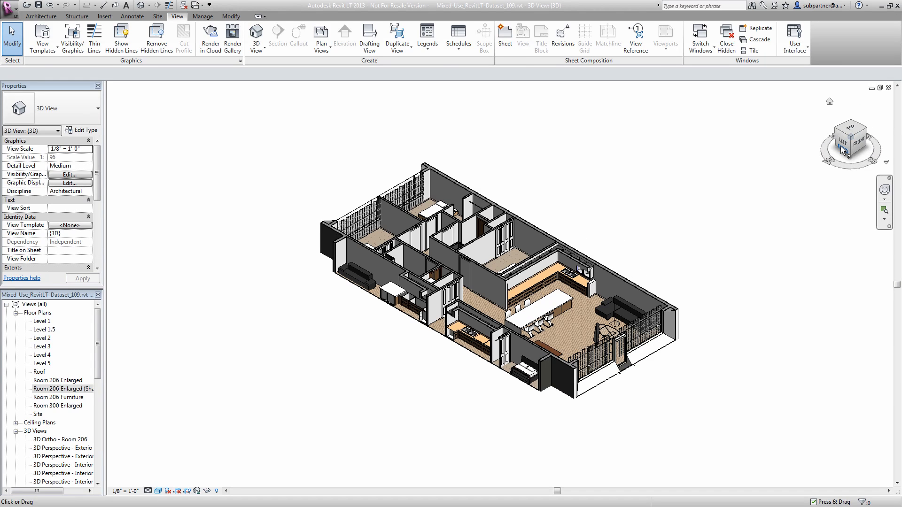
{"action": "scroll", "coordinate": [604, 264], "scroll_direction": "up", "scroll_amount": 3}
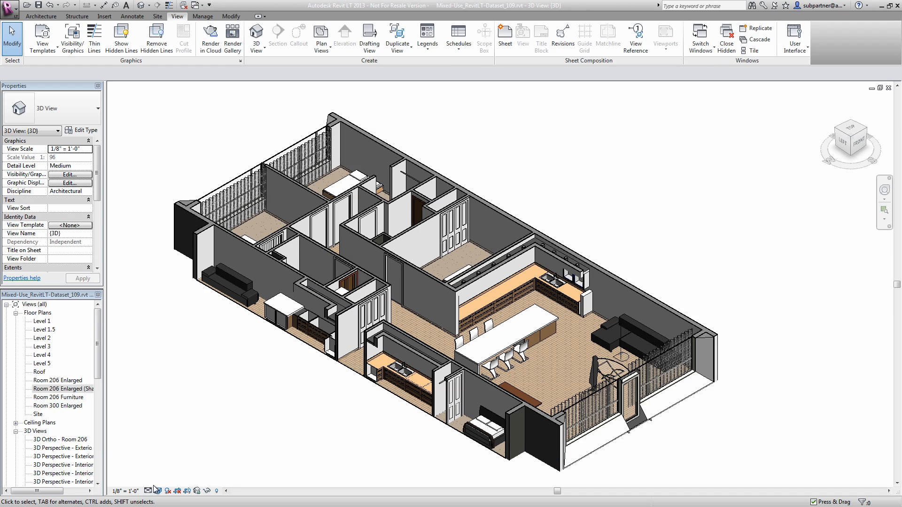
{"action": "left_click", "coordinate": [169, 492]}
{"action": "left_click", "coordinate": [181, 481]}
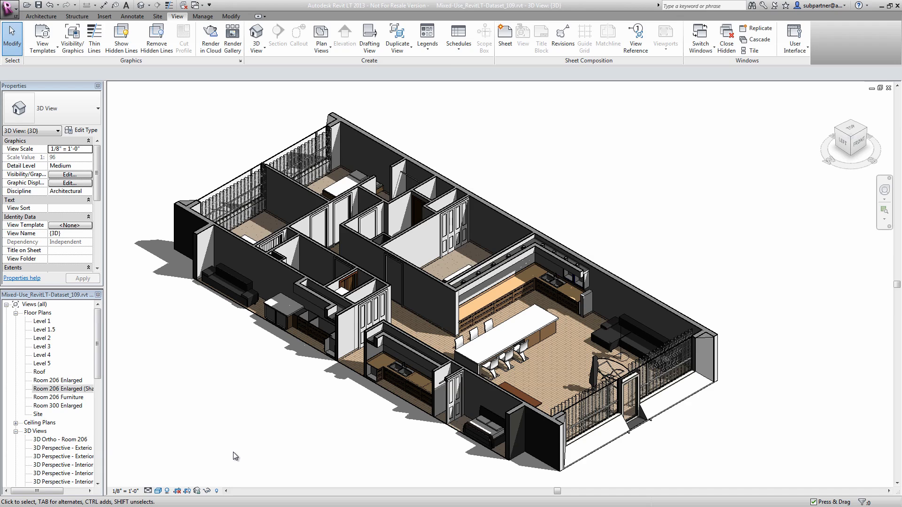
Override the walls' cut pattern color with purple RGB 128-000-255 in the {3D} view.
{"action": "key", "text": "v"}
{"action": "key", "text": "g"}
{"action": "scroll", "coordinate": [648, 225], "scroll_direction": "down", "scroll_amount": 5}
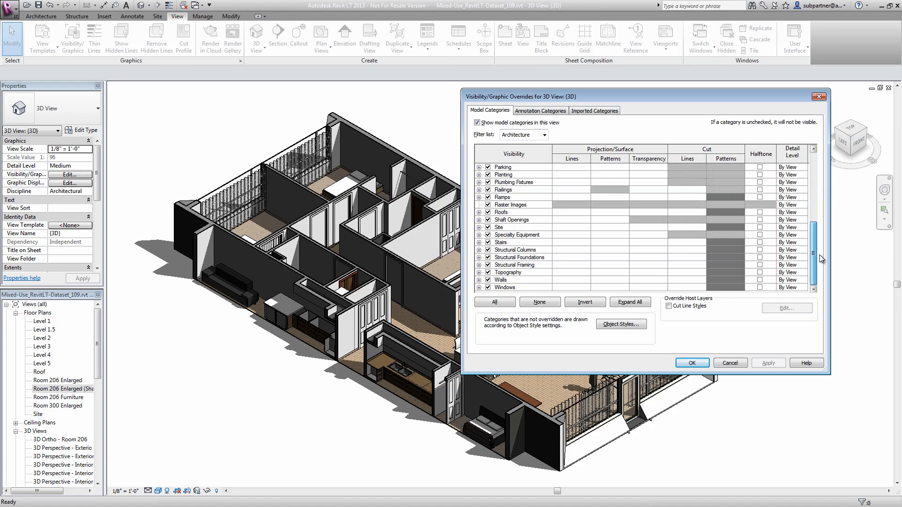
{"action": "left_click", "coordinate": [732, 281]}
{"action": "left_click", "coordinate": [732, 281]}
{"action": "left_click", "coordinate": [576, 266]}
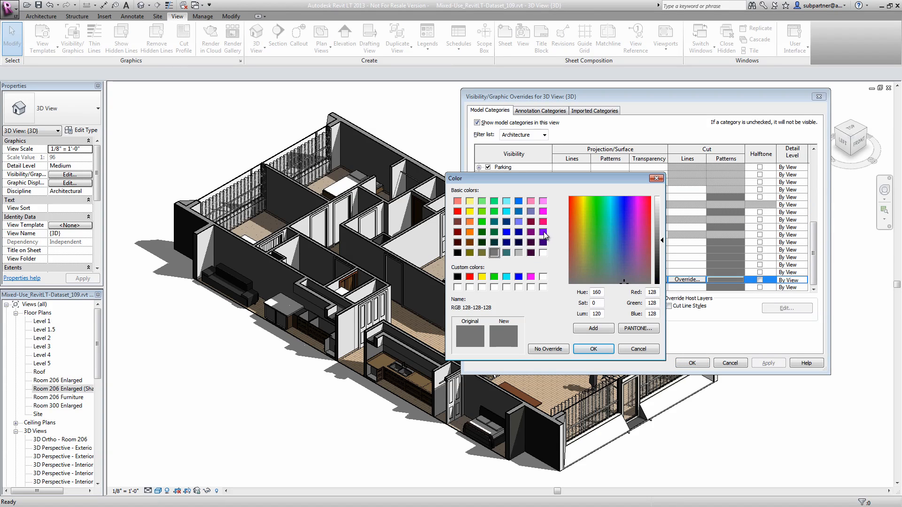
{"action": "left_click", "coordinate": [542, 232]}
{"action": "left_click", "coordinate": [593, 349]}
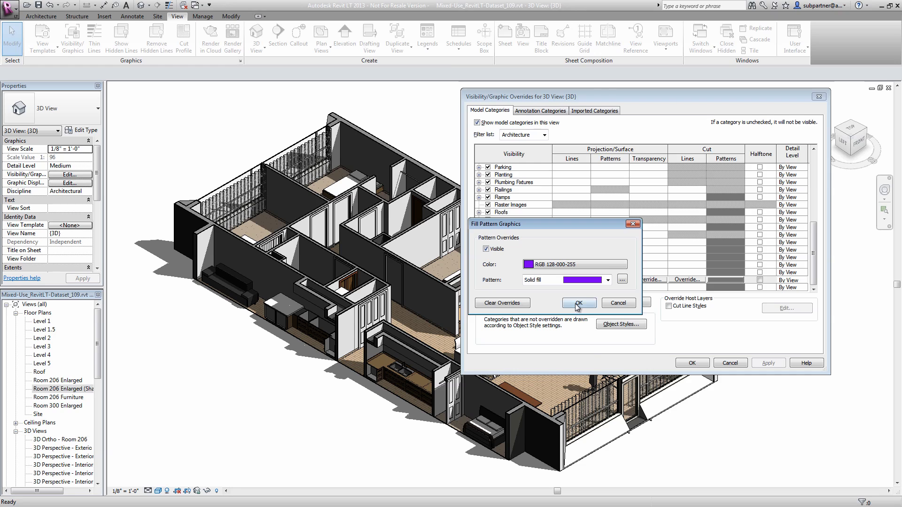
{"action": "left_click", "coordinate": [581, 301]}
{"action": "left_click", "coordinate": [692, 363]}
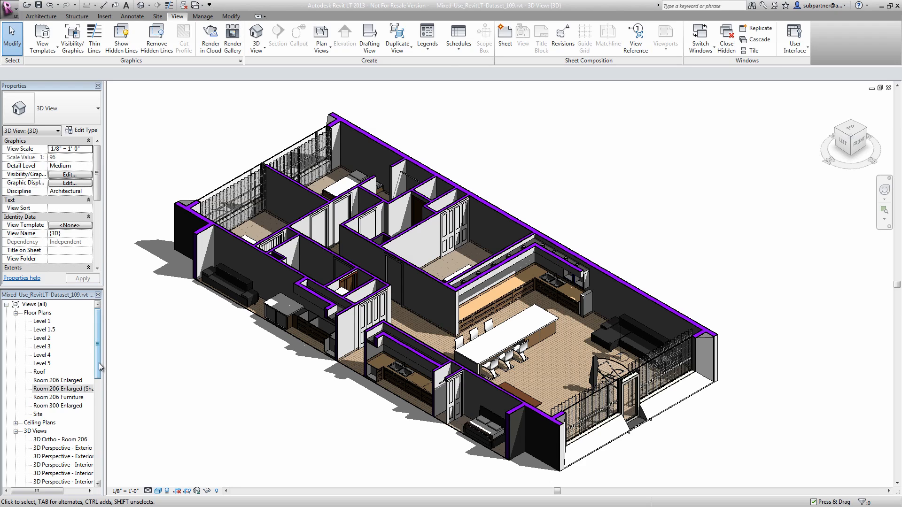
Place a color fill legend beside the building in the Level 2 floor plan, using the Rooms space type and the Name color scheme.
{"action": "left_click", "coordinate": [41, 339]}
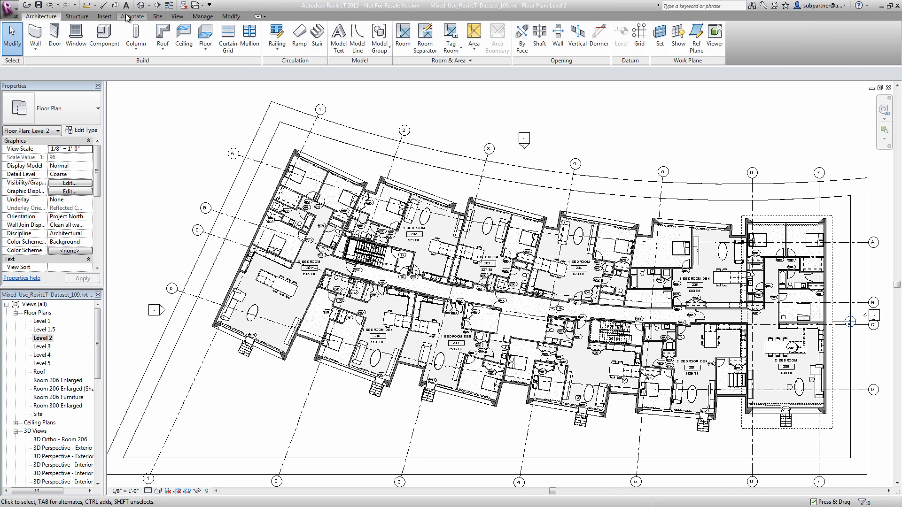
{"action": "left_click", "coordinate": [129, 17]}
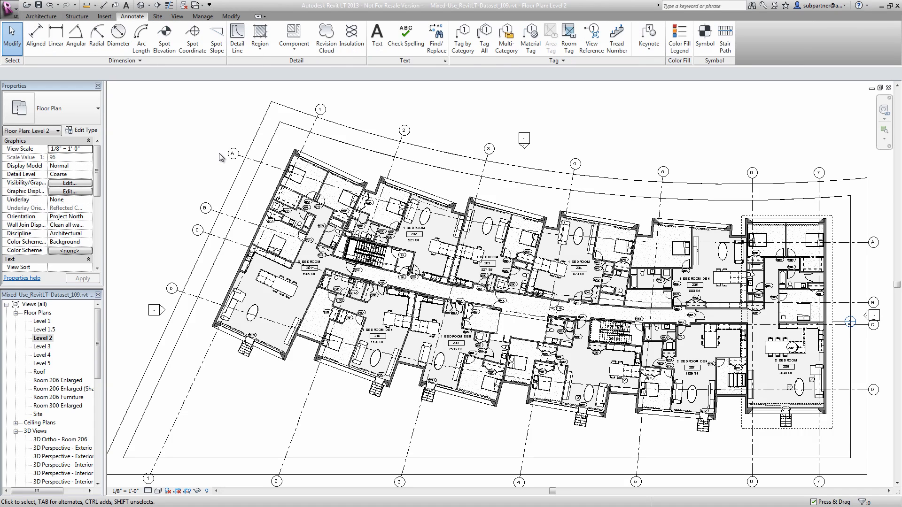
{"action": "left_click", "coordinate": [683, 47]}
{"action": "scroll", "coordinate": [621, 159], "scroll_direction": "down", "scroll_amount": 1}
{"action": "middle_click_drag", "start_coordinate": [382, 146], "coordinate": [446, 156]}
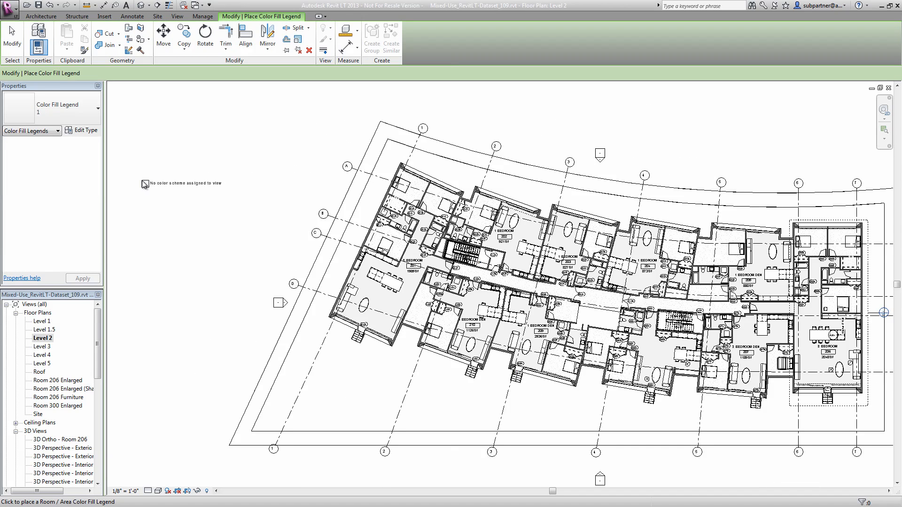
{"action": "left_click", "coordinate": [145, 184]}
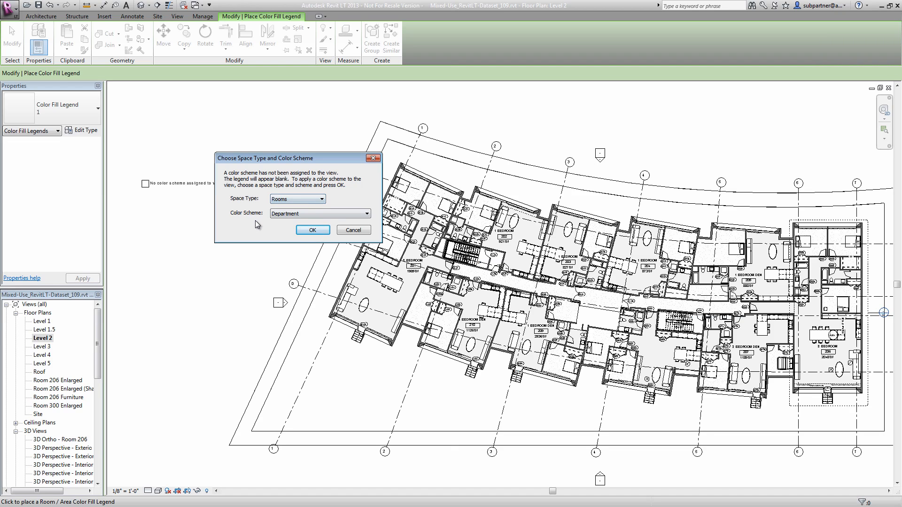
{"action": "left_click", "coordinate": [298, 213]}
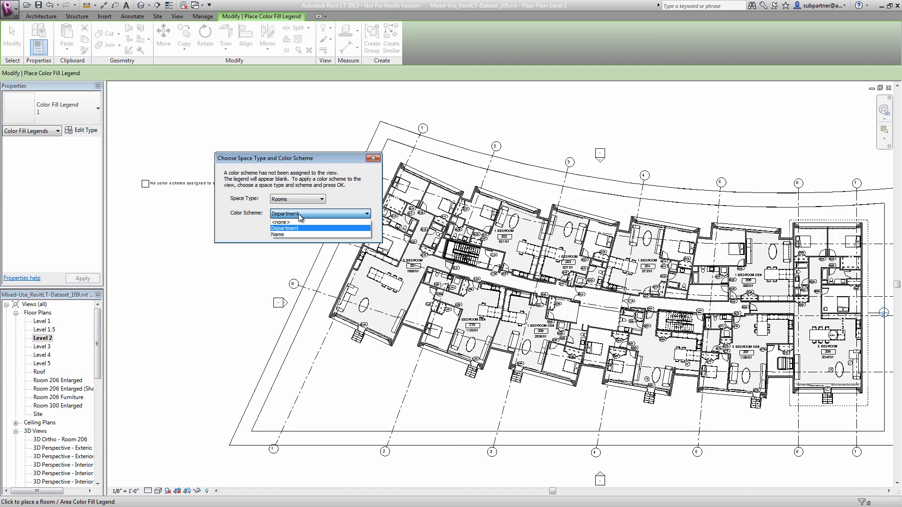
{"action": "left_click", "coordinate": [278, 235]}
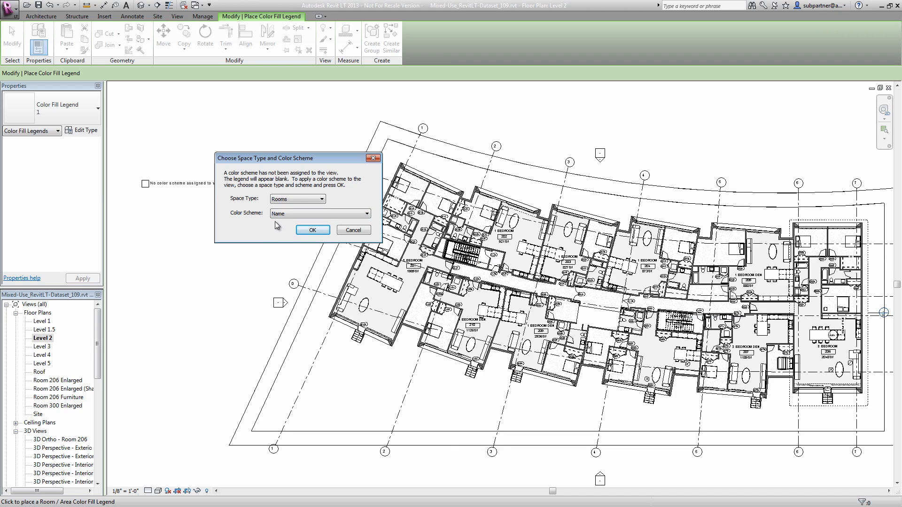
{"action": "left_click", "coordinate": [313, 230]}
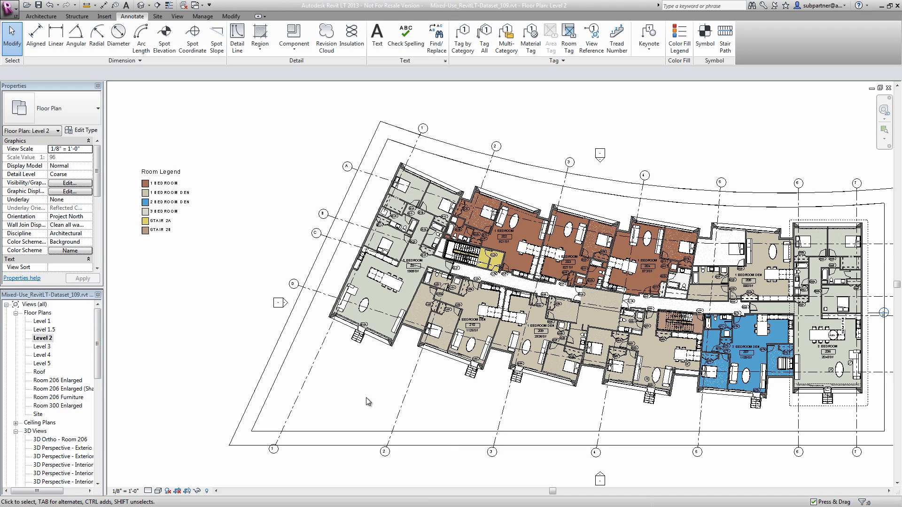
Examine the properties of room 201, including its number and name.
{"action": "left_click", "coordinate": [380, 305]}
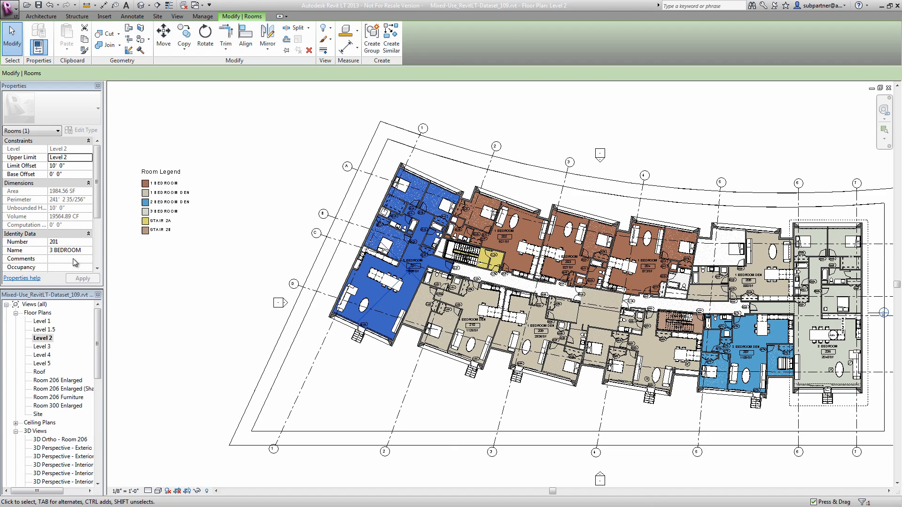
{"action": "left_click", "coordinate": [204, 315]}
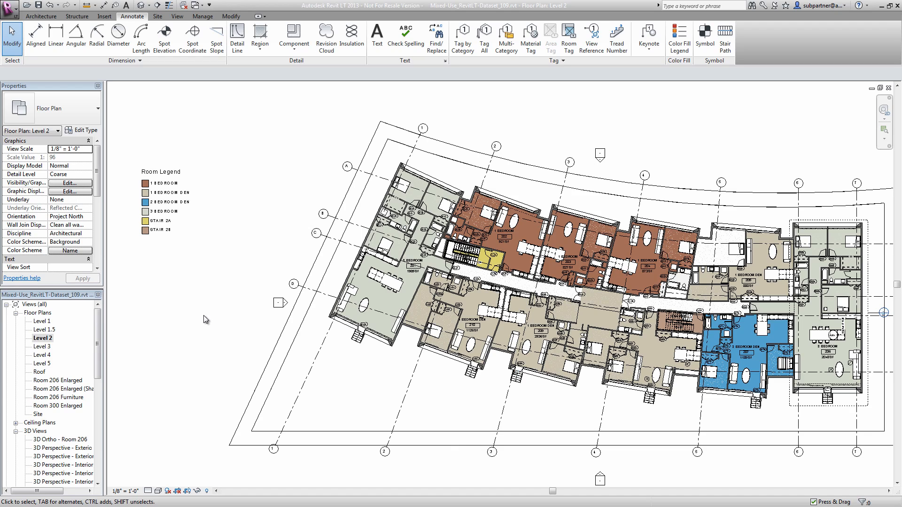
Duplicate the legend's Name color scheme as Area and title the new scheme Room Area Legend.
{"action": "left_click", "coordinate": [165, 202]}
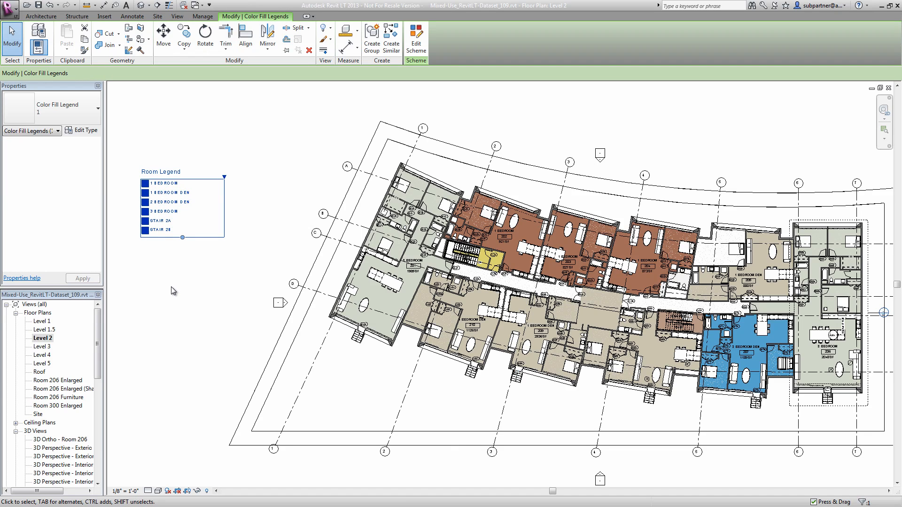
{"action": "left_click", "coordinate": [415, 45]}
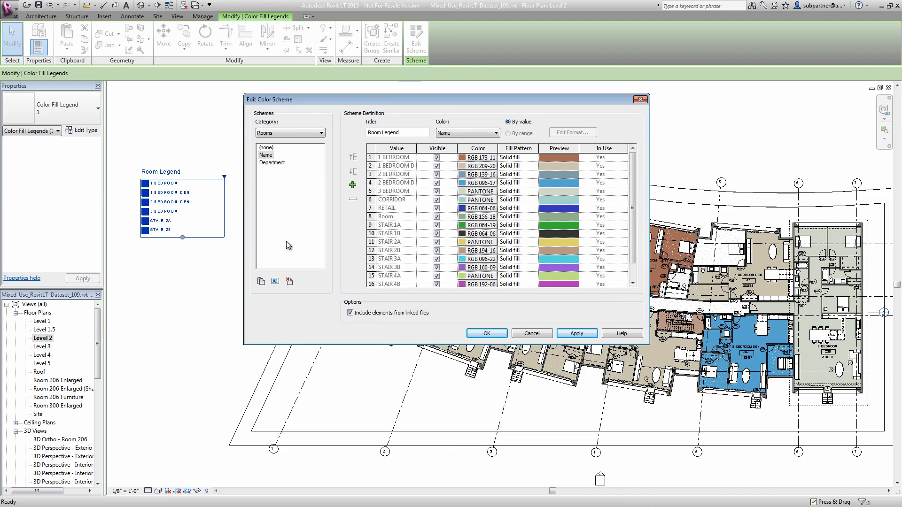
{"action": "left_click", "coordinate": [261, 281]}
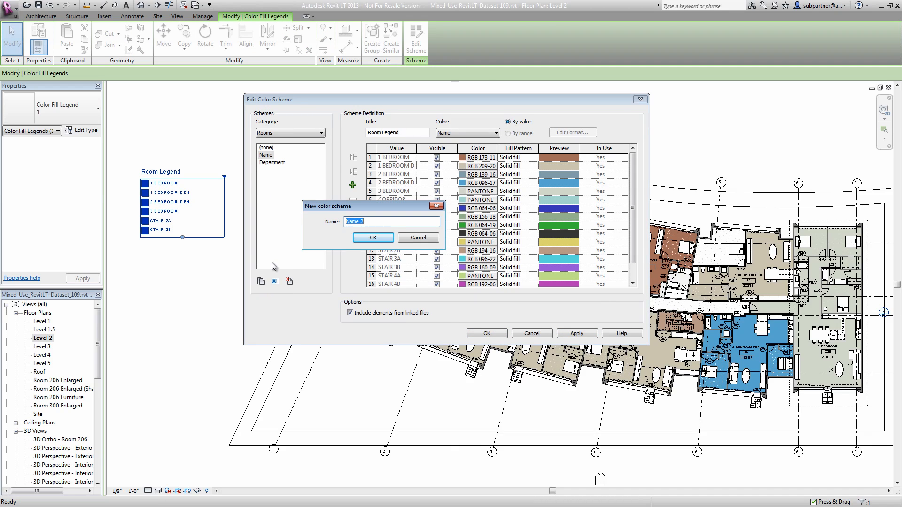
{"action": "type", "text": "Area"}
{"action": "left_click", "coordinate": [374, 240]}
{"action": "left_click", "coordinate": [382, 133]}
{"action": "type", "text": "Are"}
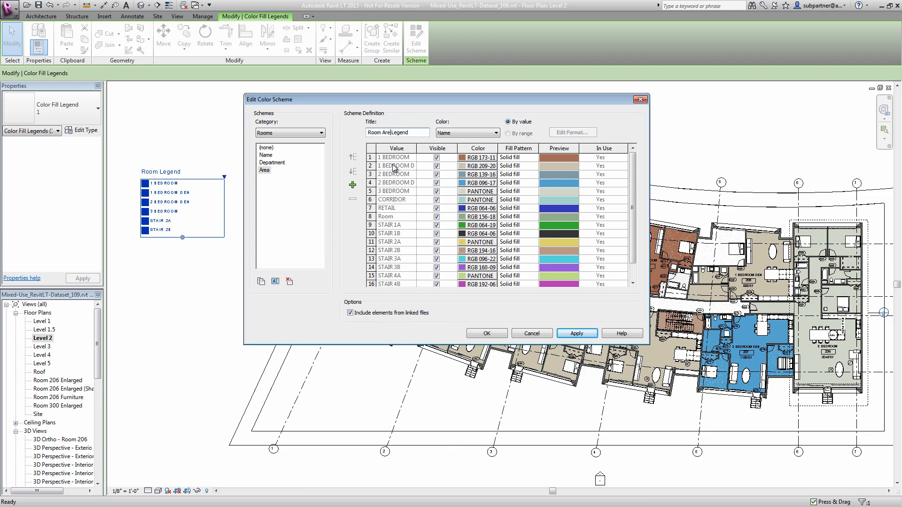
{"action": "type", "text": "a"}
Set the Area scheme to color rooms by their area, by range instead of by value.
{"action": "left_click", "coordinate": [471, 134]}
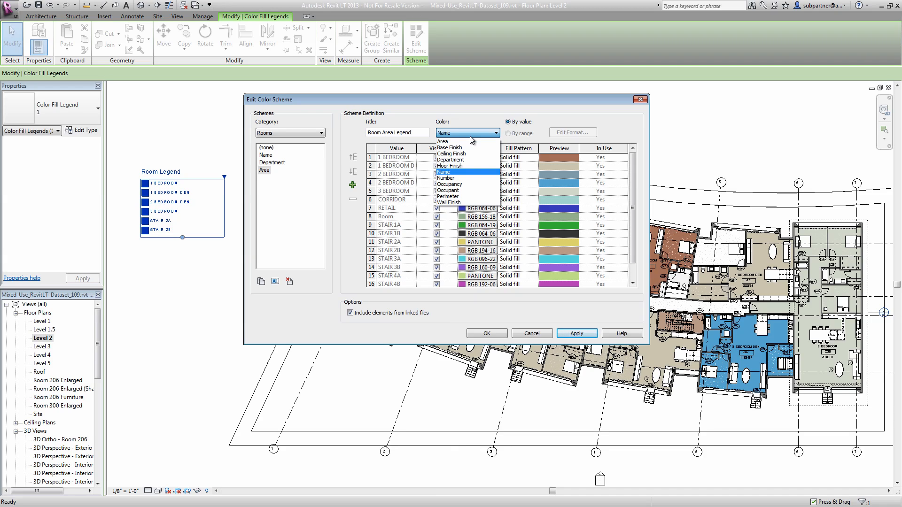
{"action": "left_click", "coordinate": [442, 142]}
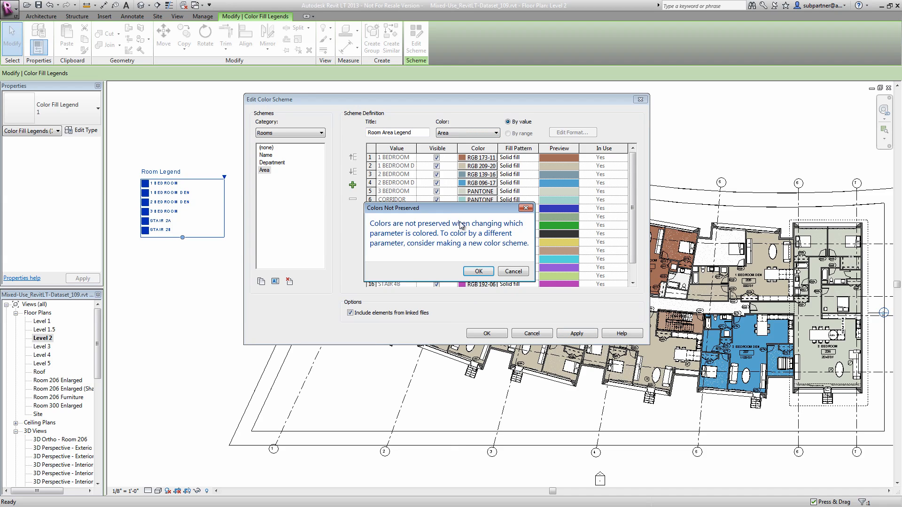
{"action": "left_click", "coordinate": [475, 272]}
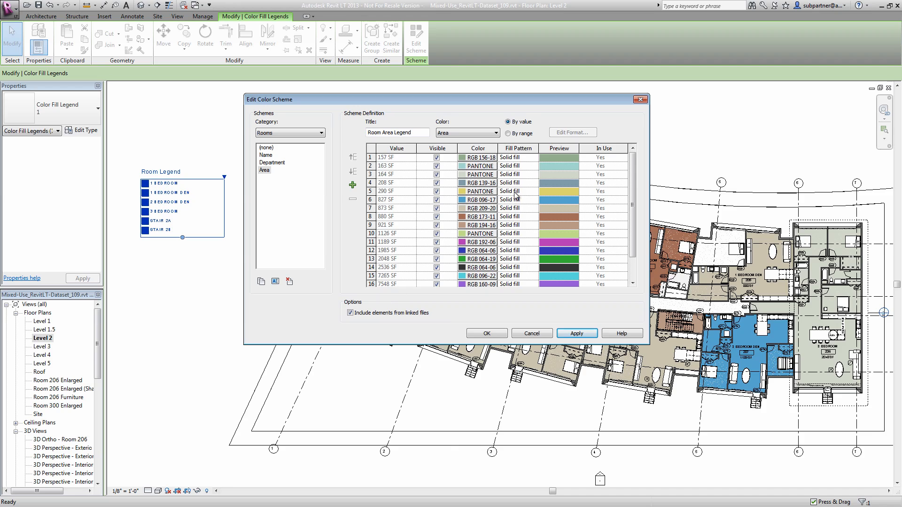
{"action": "left_click", "coordinate": [508, 134]}
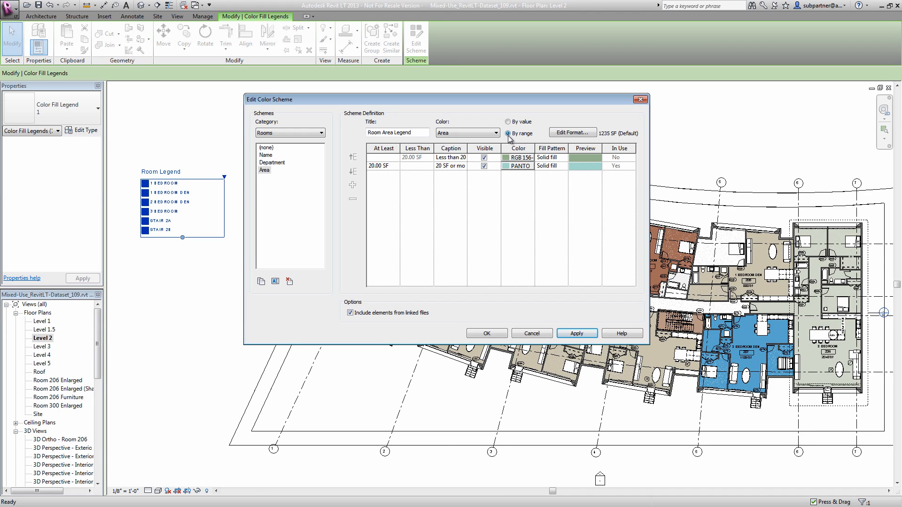
Divide the Area scheme's ranges at 1000 SF and 2000 SF and apply the scheme to the Level 2 plan.
{"action": "left_click", "coordinate": [395, 165]}
{"action": "type", "text": "1000"}
{"action": "left_click", "coordinate": [404, 166]}
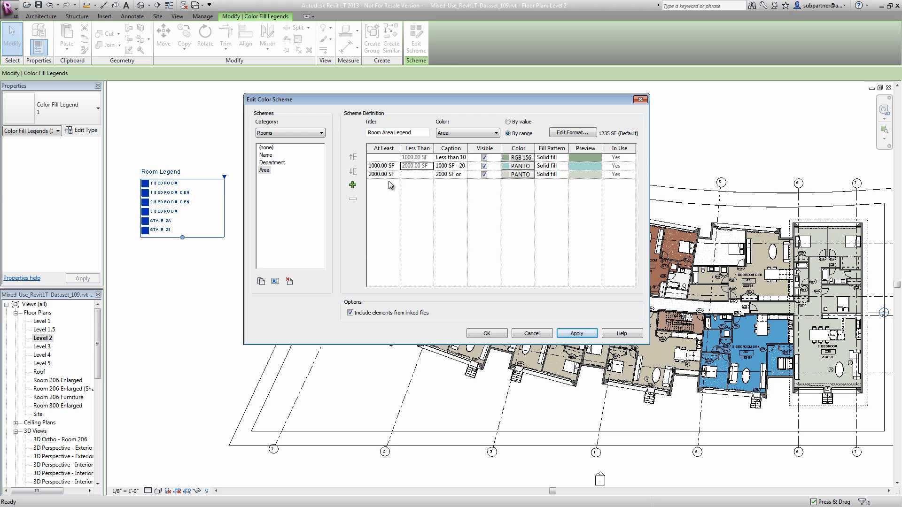
{"action": "left_click", "coordinate": [484, 331]}
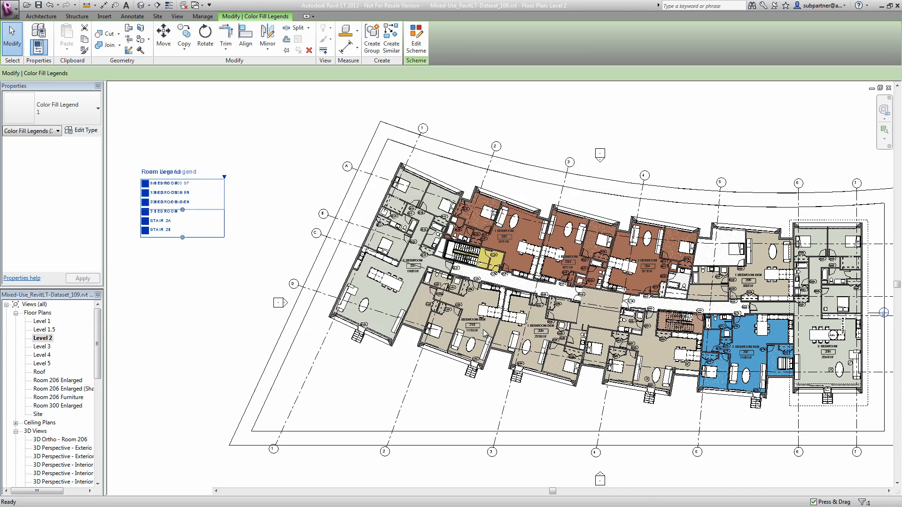
{"action": "left_click", "coordinate": [191, 250]}
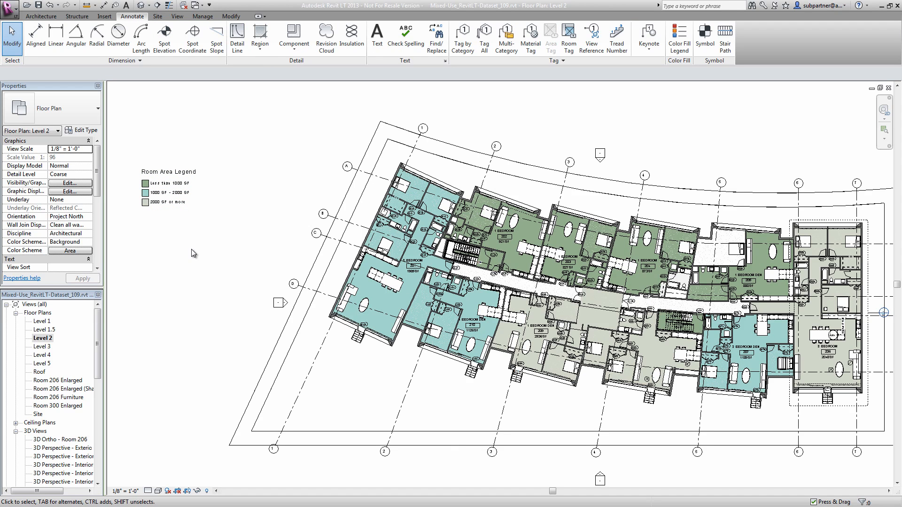
Move the exterior end wall of room 201 outward to enlarge the room.
{"action": "scroll", "coordinate": [281, 251], "scroll_direction": "up", "scroll_amount": 5}
{"action": "middle_click_drag", "start_coordinate": [281, 251], "coordinate": [341, 273]}
{"action": "left_click_drag", "start_coordinate": [409, 285], "coordinate": [388, 287]}
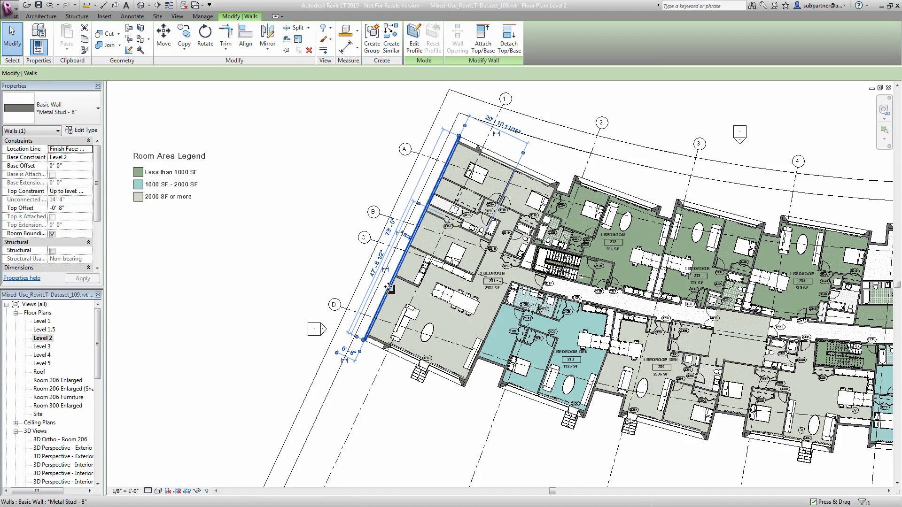